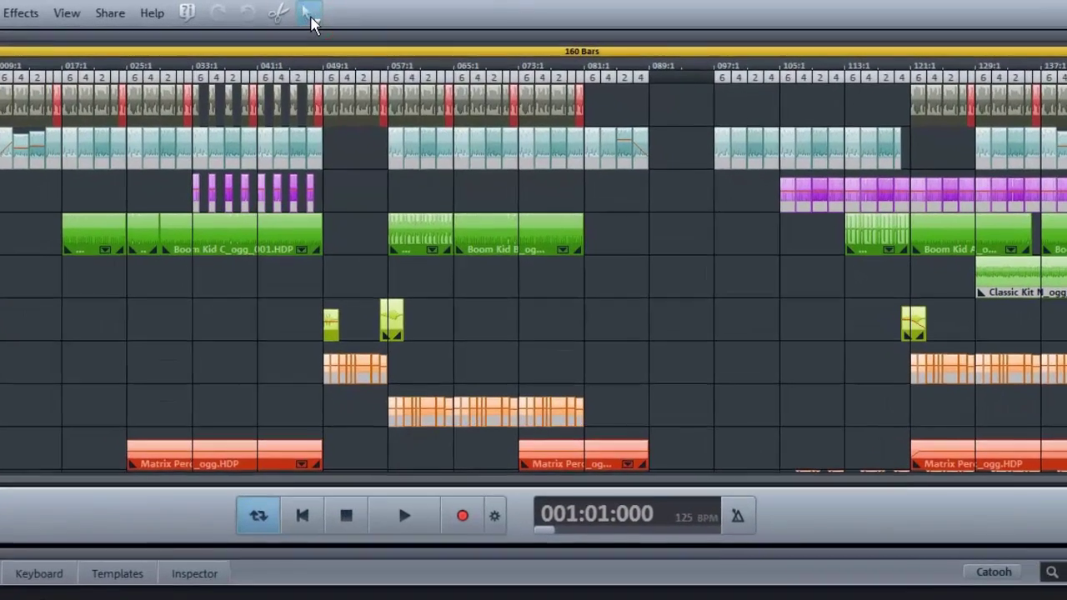
Step: Switch to Move selection mode and drag the Boom Kid B clip to a new position
click(332, 12)
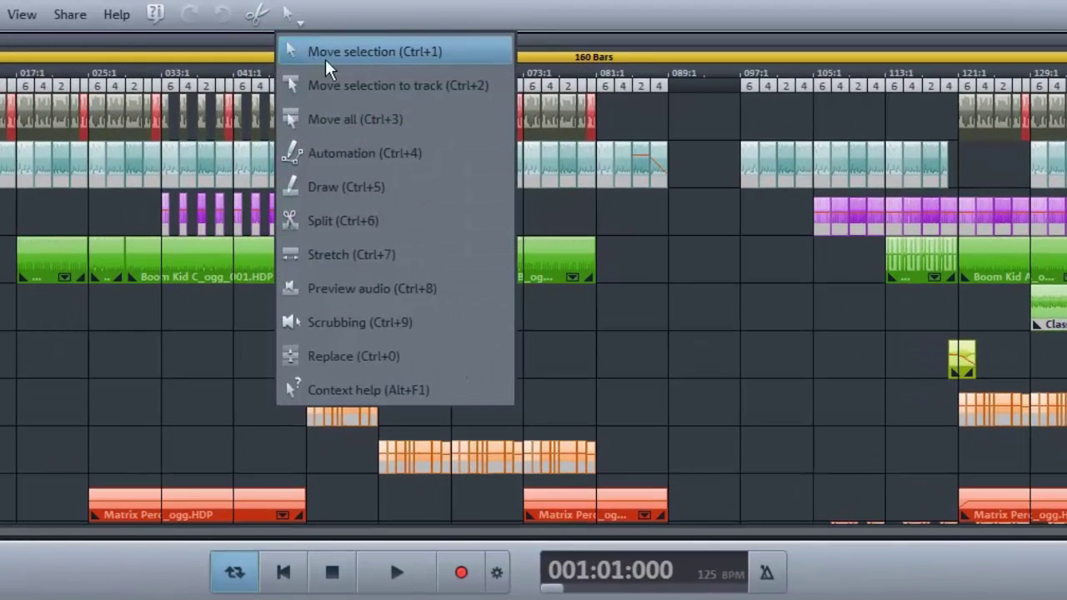
click(368, 54)
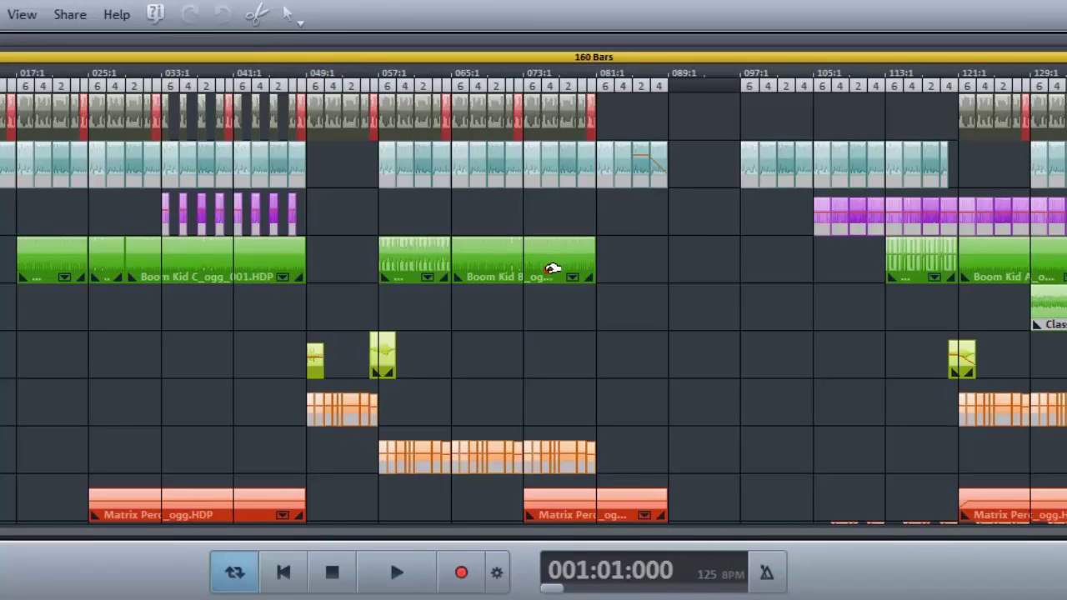
mouse_move(552, 269)
mouse_down()
mouse_move(695, 207)
mouse_move(590, 201)
mouse_move(553, 215)
mouse_move(553, 249)
mouse_up()
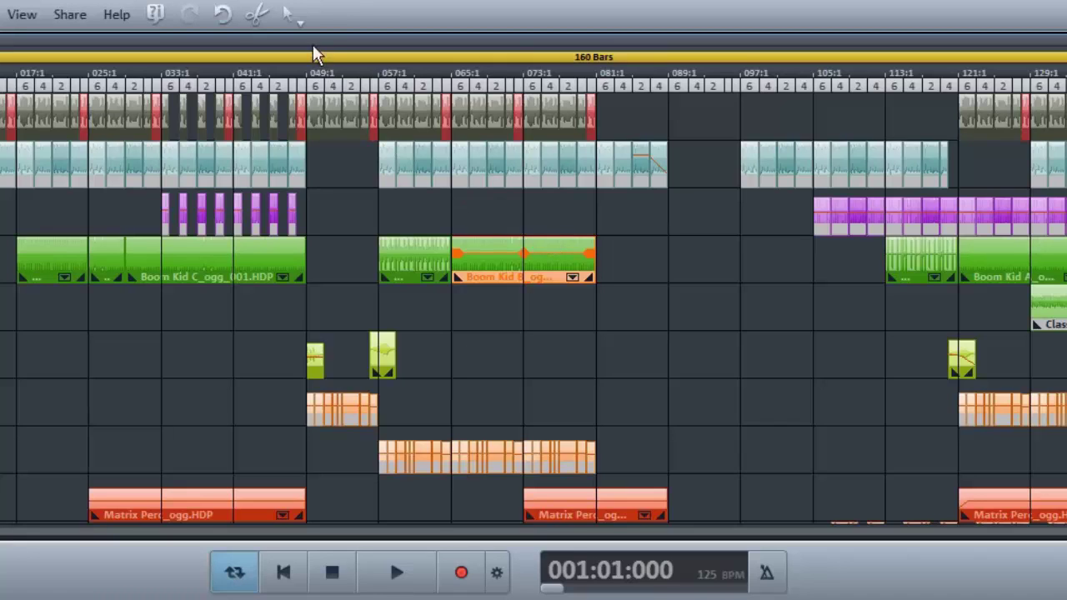
Step: Switch to Move selection to track mode and shift the later teal clips along the second track
click(297, 14)
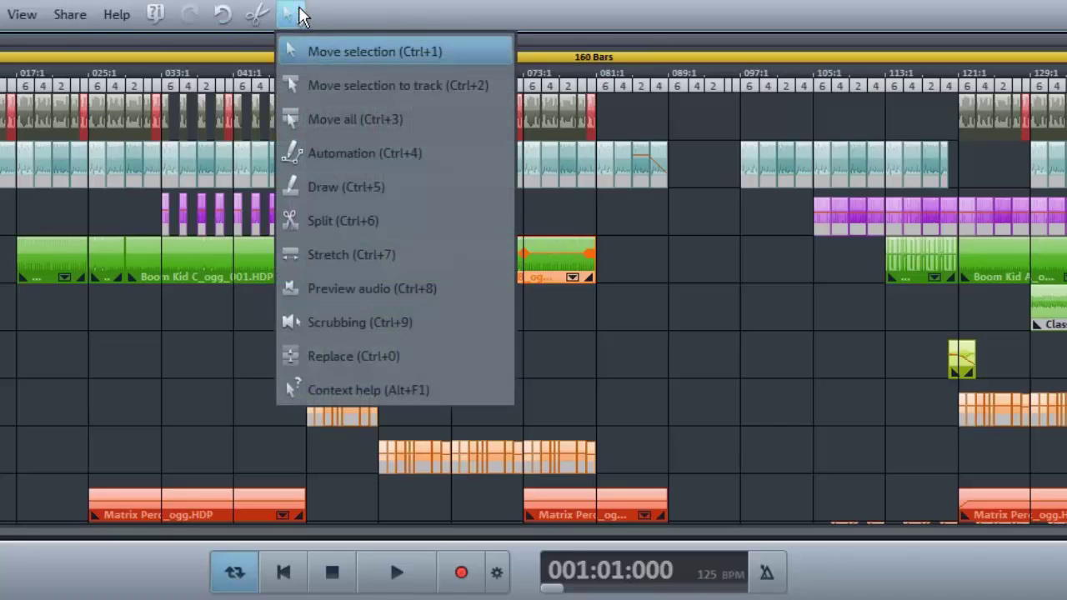
click(380, 86)
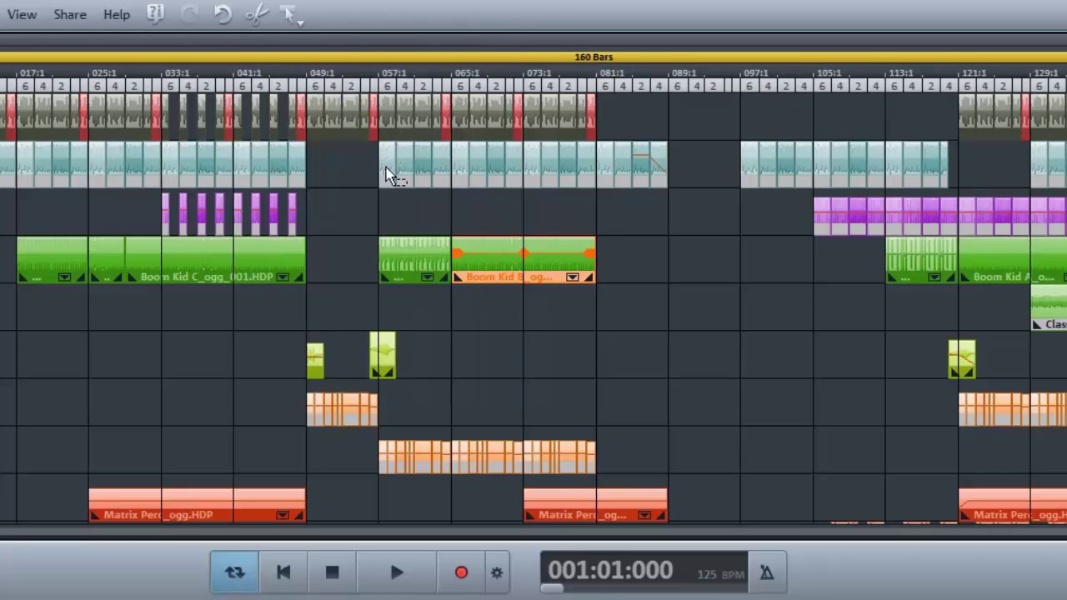
mouse_move(386, 164)
mouse_down()
mouse_move(509, 157)
mouse_move(389, 161)
mouse_up()
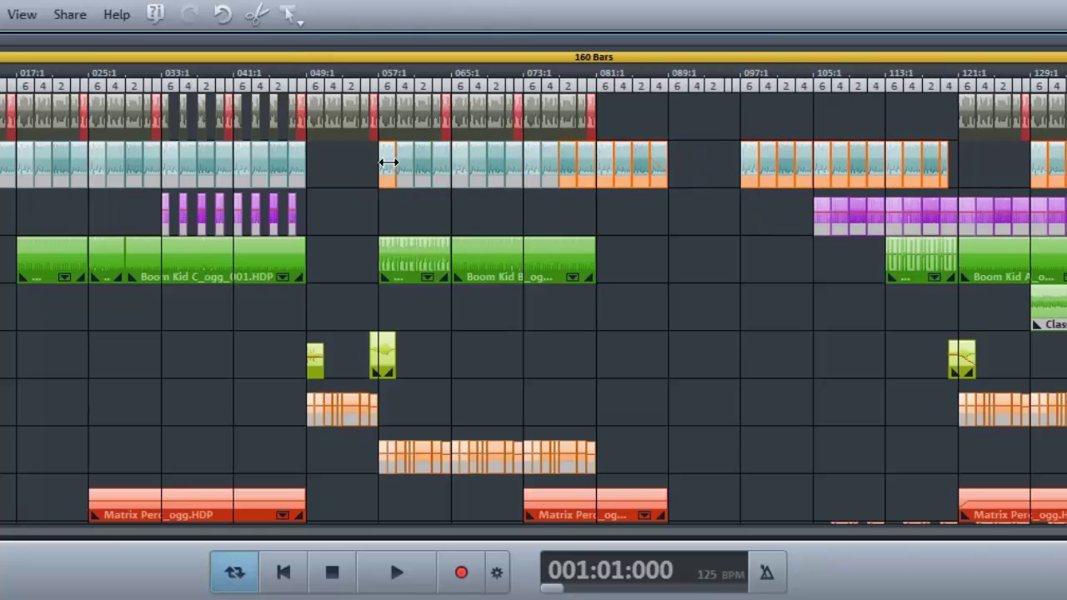
Step: In Move all mode, drag every clip from bar 057 later on all tracks, then back, and deselect
click(301, 20)
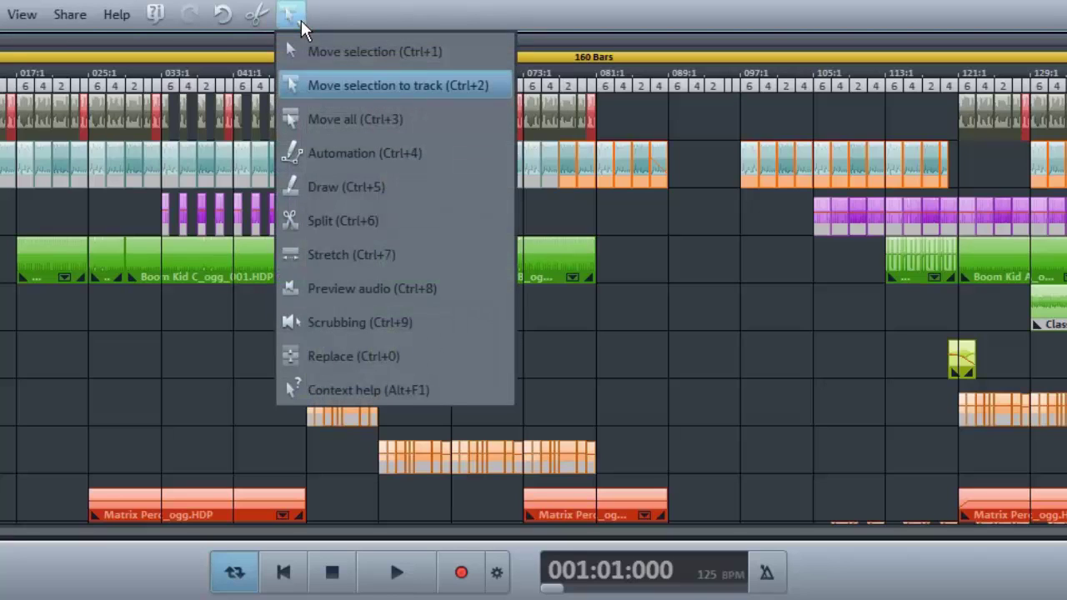
click(346, 119)
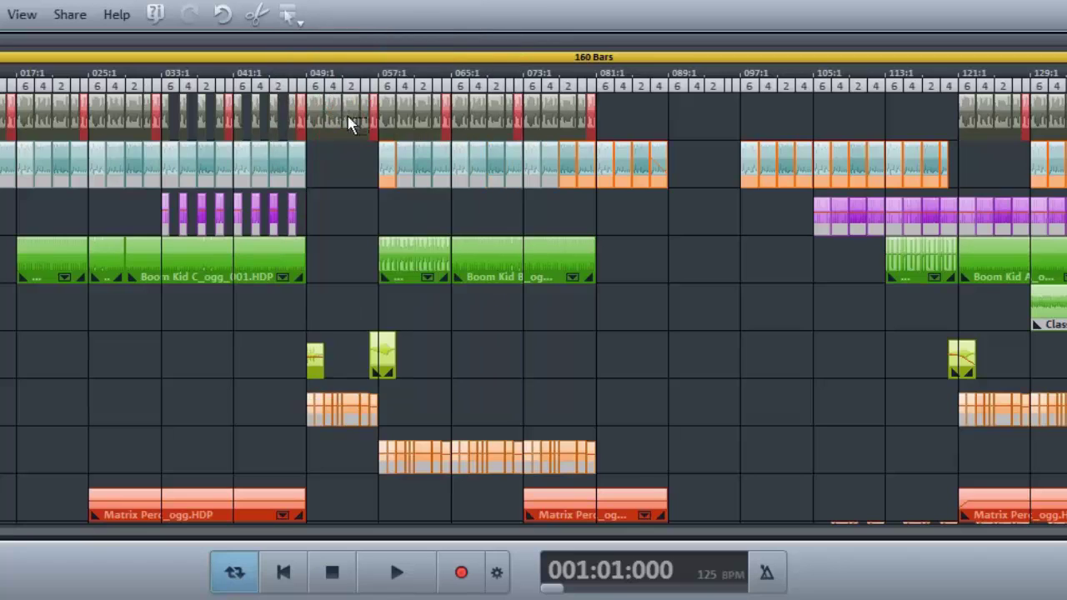
click(389, 115)
drag(389, 114, 825, 150)
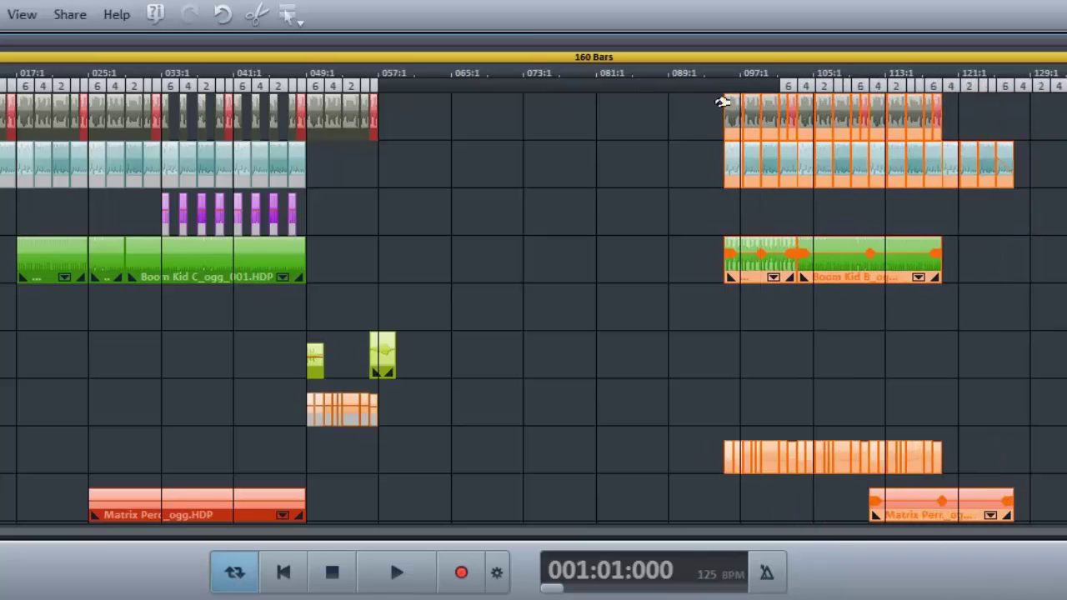
mouse_move(825, 150)
mouse_down()
mouse_move(527, 89)
mouse_move(394, 105)
mouse_up()
click(393, 104)
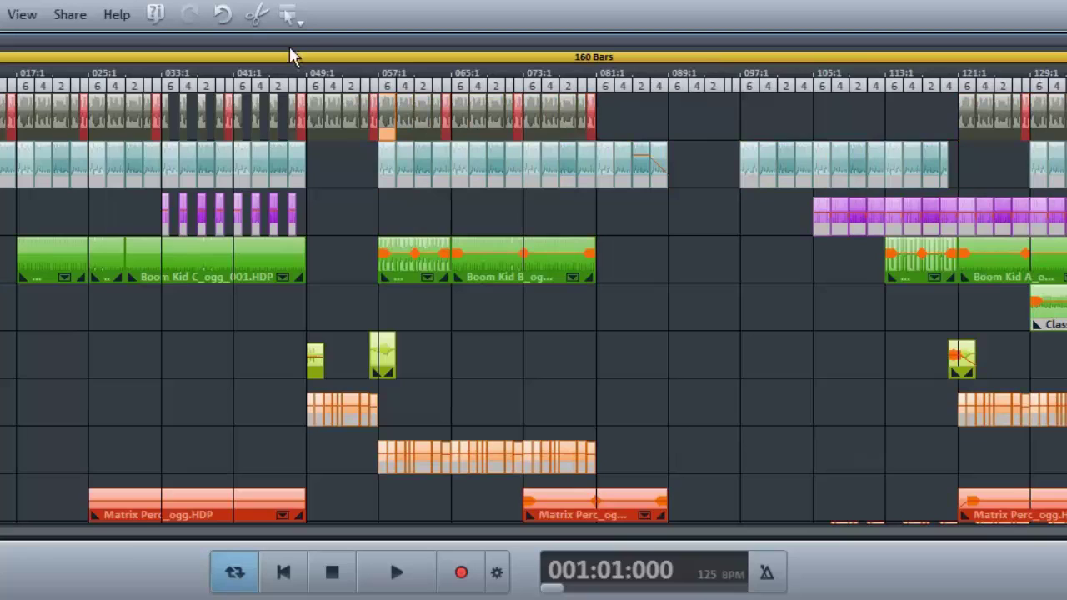
Step: In Automation mode, draw a freehand wavy volume curve across the Boom Kid B clip
click(289, 22)
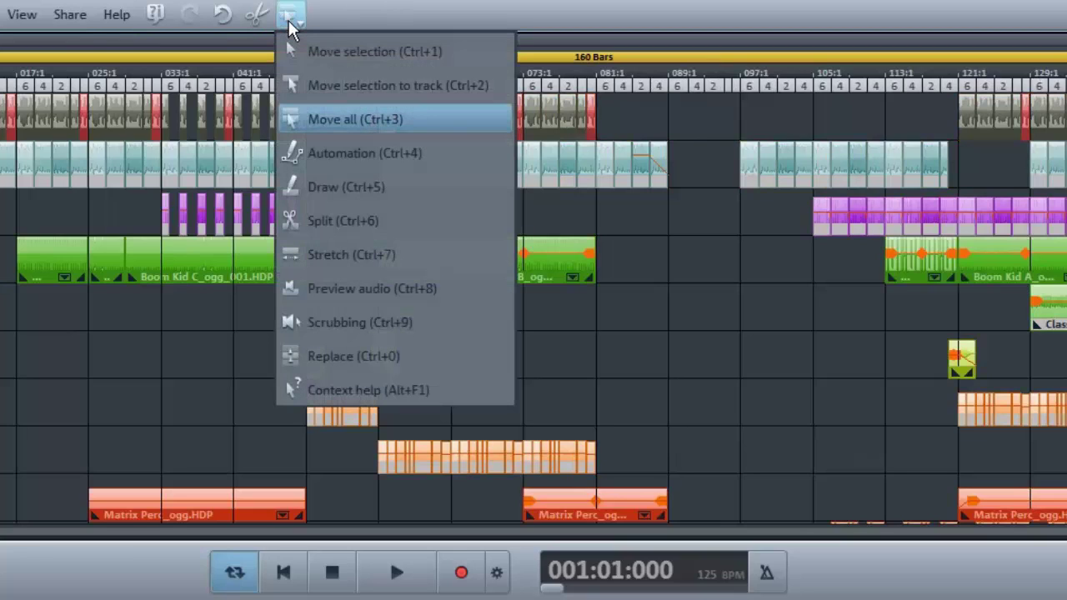
click(381, 155)
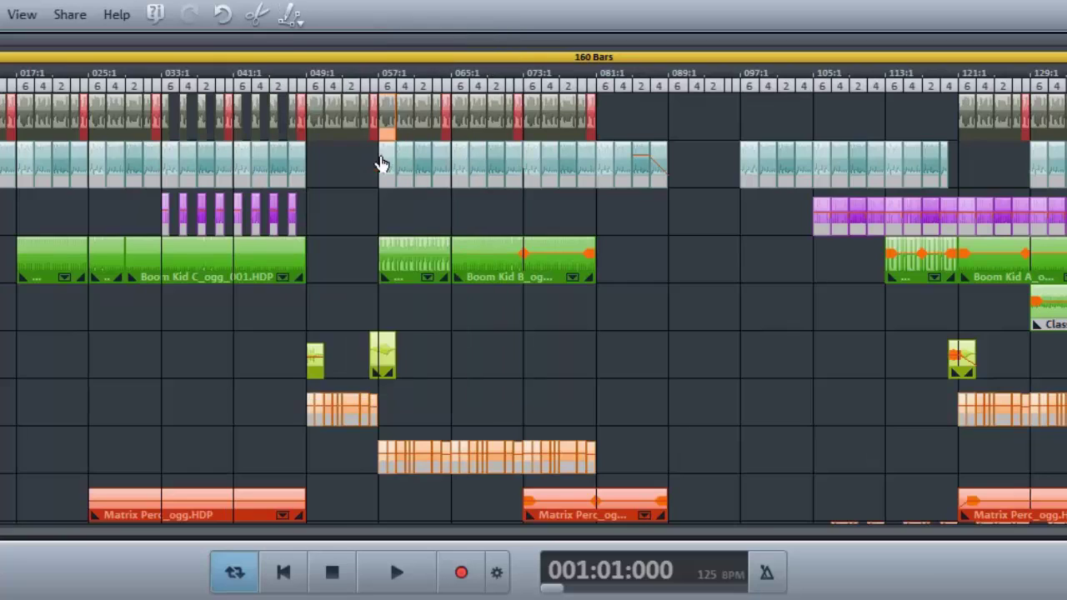
click(456, 265)
mouse_move(482, 256)
mouse_down()
mouse_move(555, 269)
mouse_move(585, 262)
mouse_move(576, 258)
mouse_up()
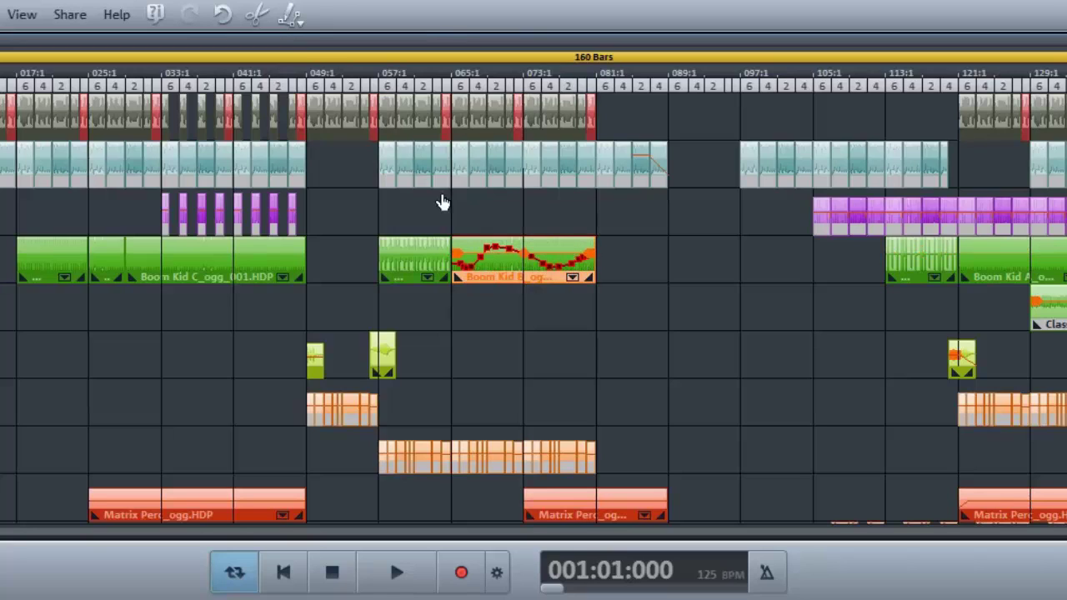
click(290, 18)
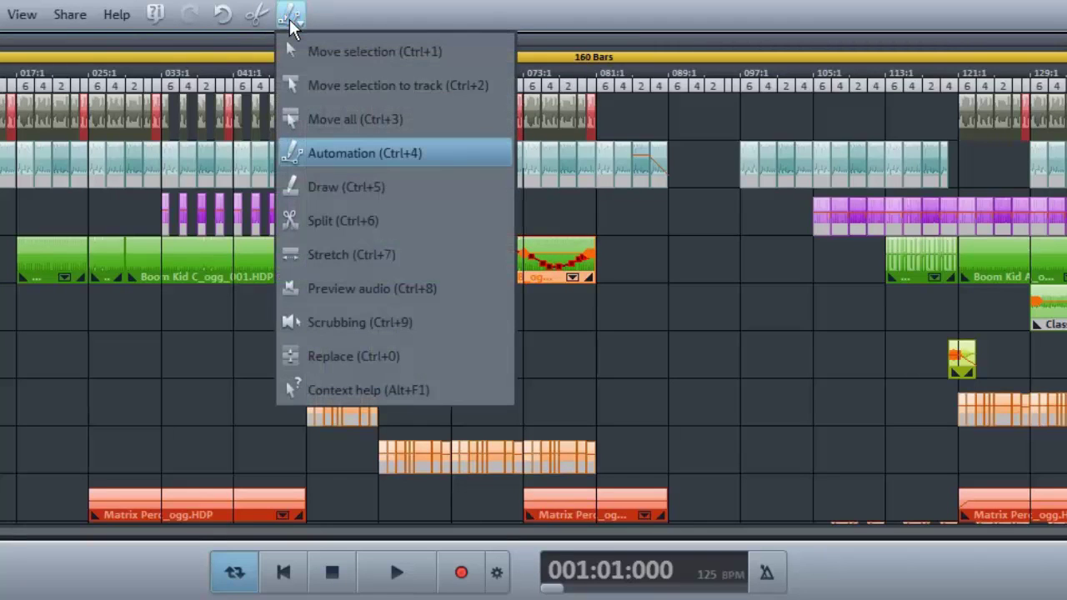
Step: In Draw mode, draw new Boom Kid clips in the empty gaps at bar 089 and bar 105
click(373, 188)
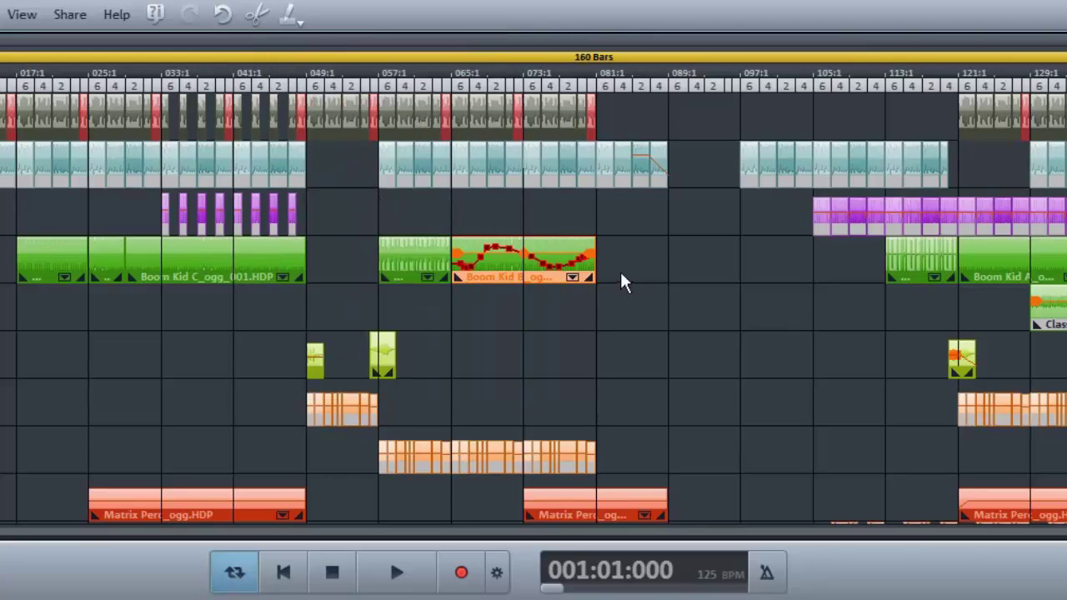
drag(654, 267, 697, 279)
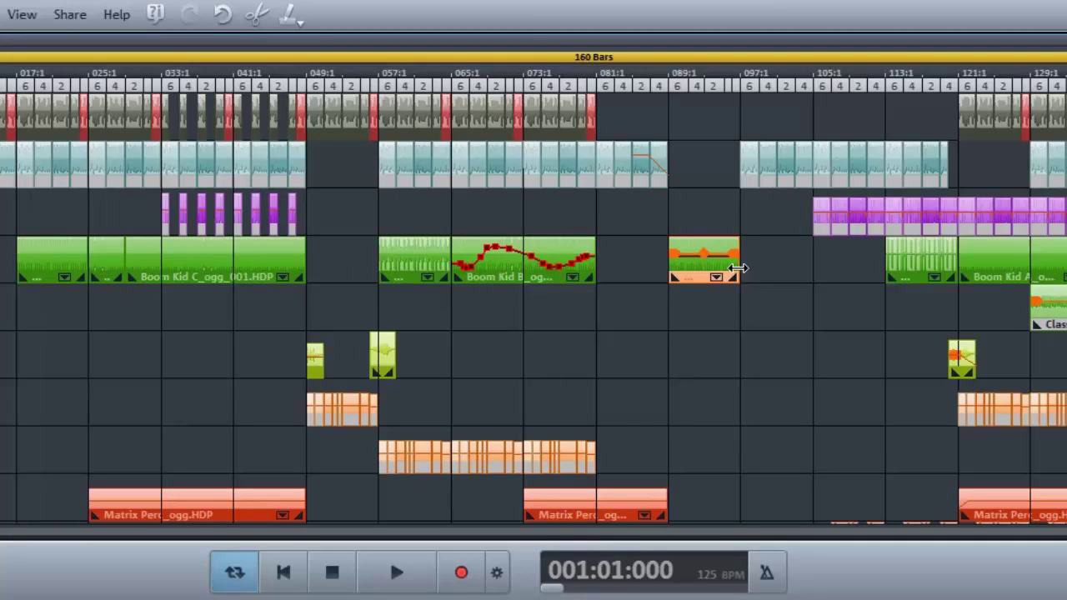
click(834, 270)
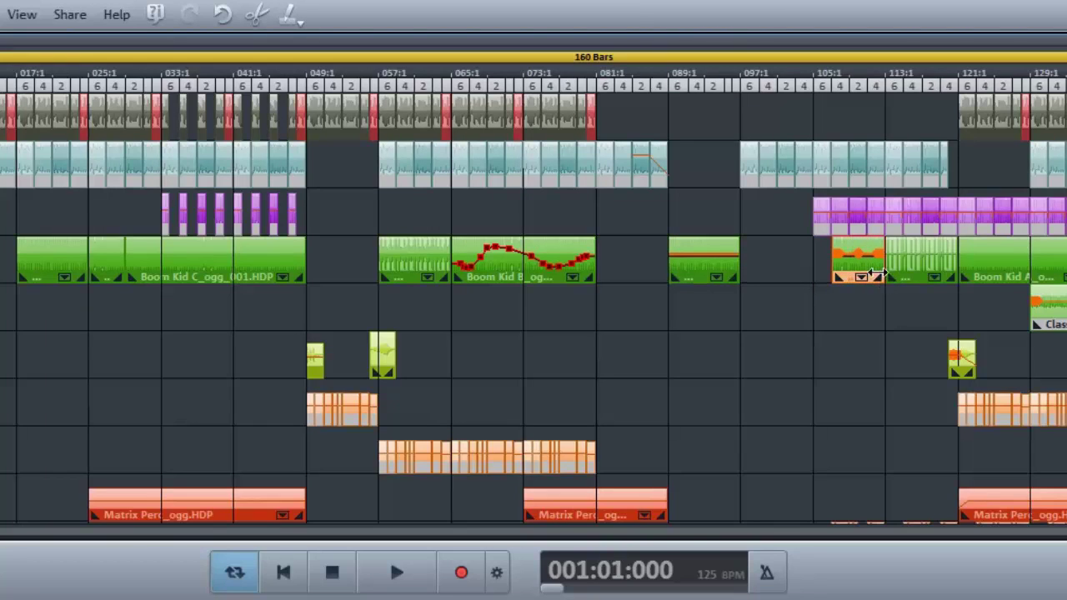
drag(833, 279, 817, 278)
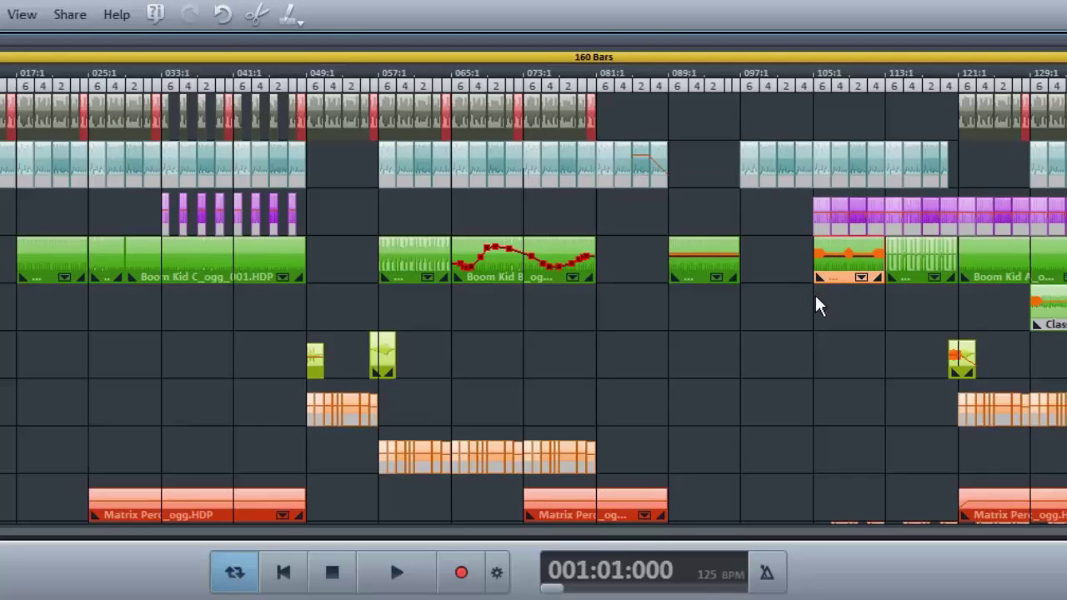
click(291, 18)
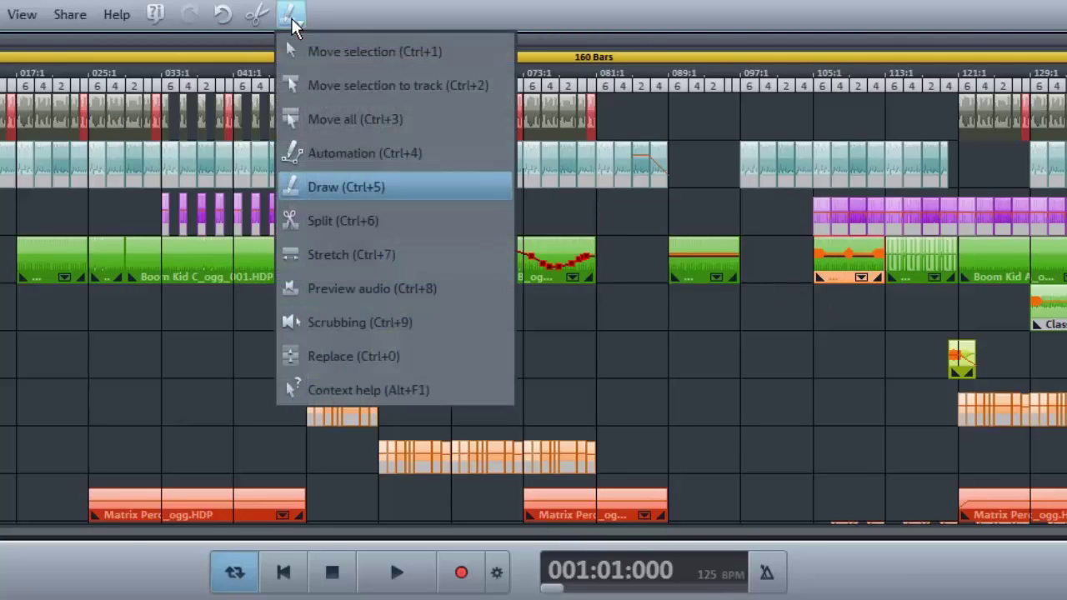
Step: In Split mode, cut the Boom Kid clips at four points between bars 057 and 073
click(353, 218)
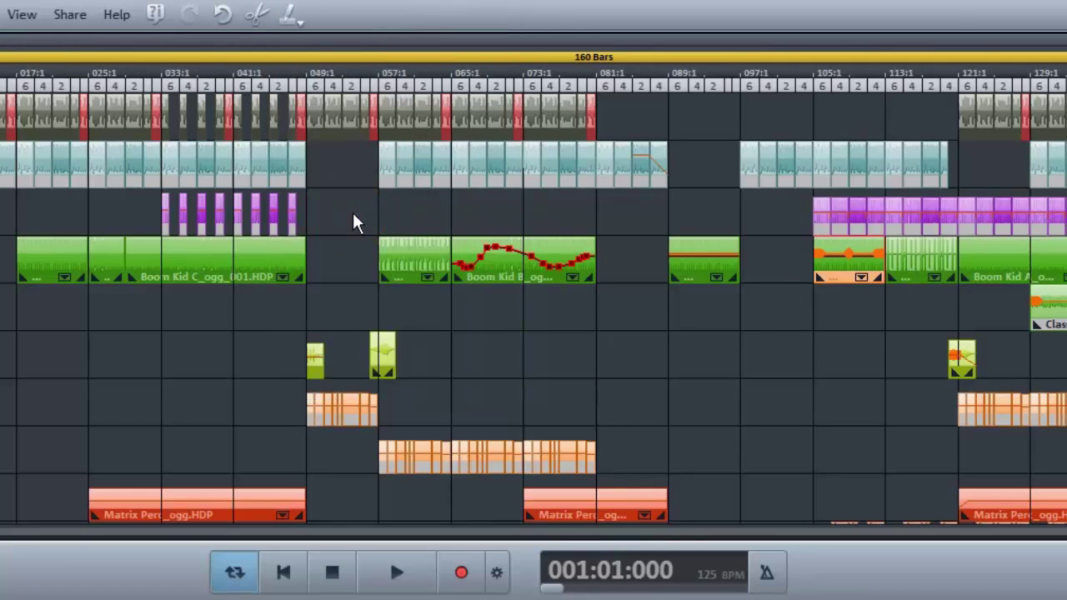
click(400, 263)
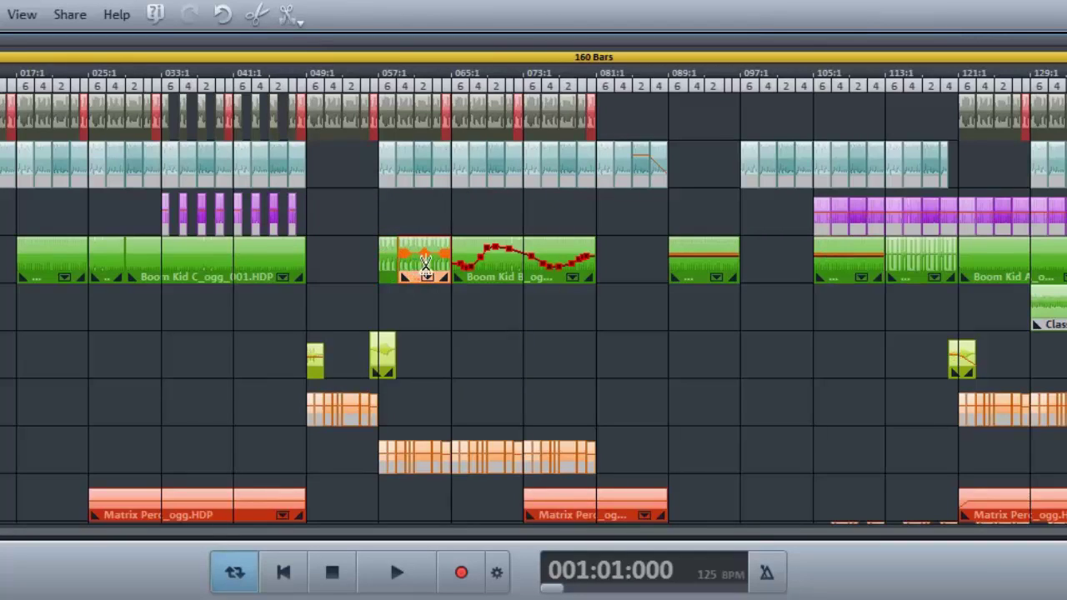
click(426, 263)
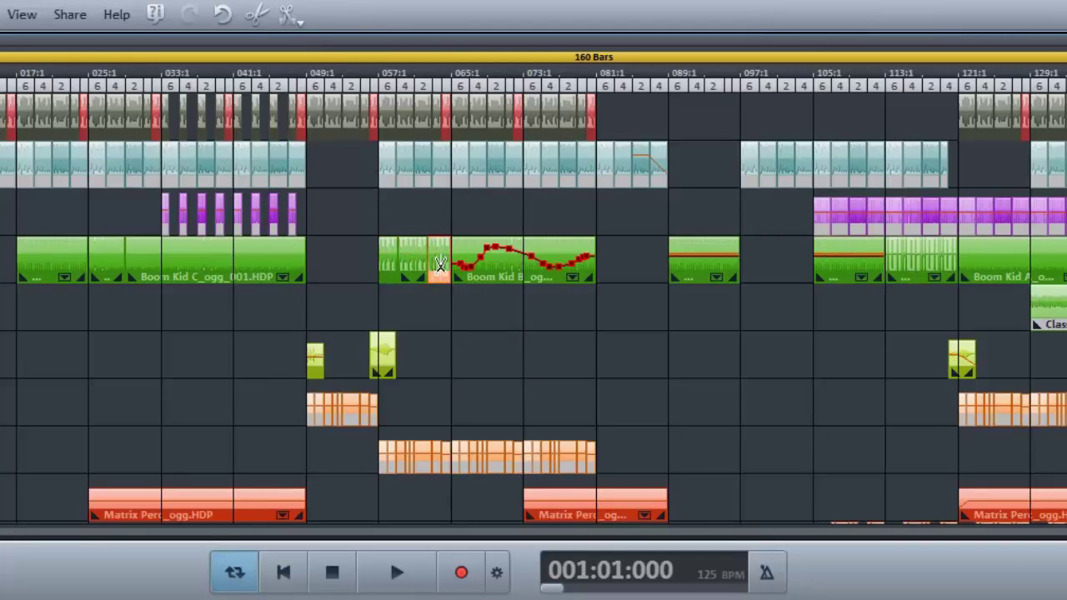
click(484, 266)
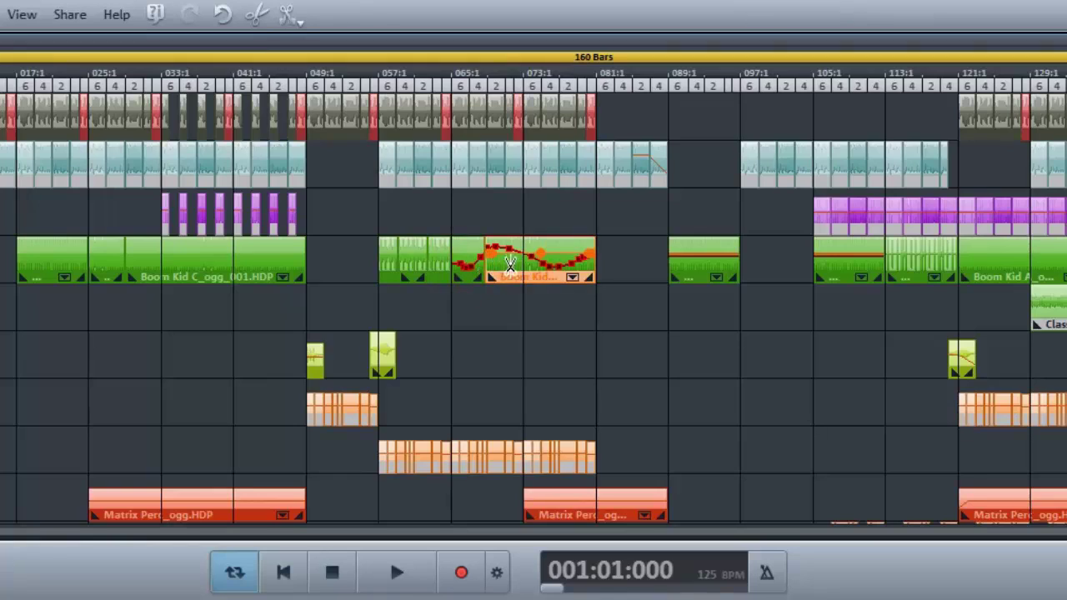
click(517, 263)
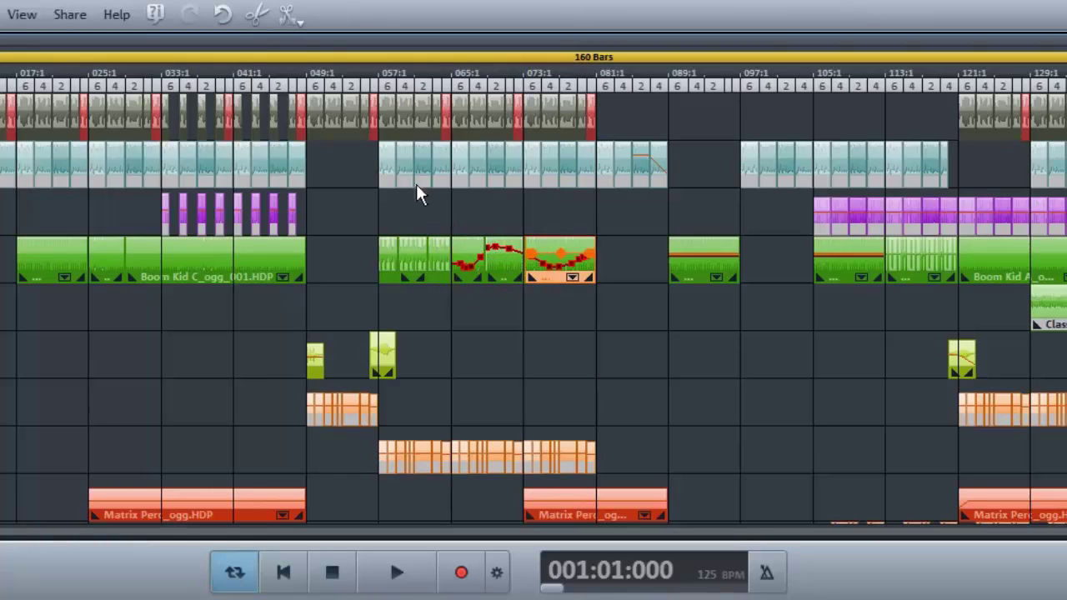
click(303, 21)
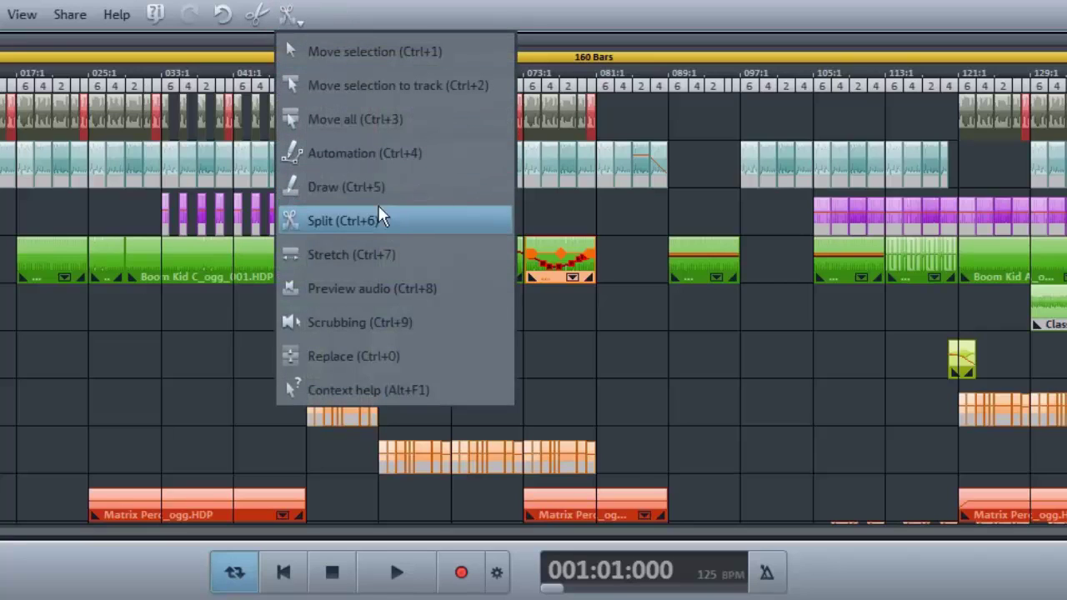
Step: In Stretch mode, extend the Noise clip to bar 065 and the Boom Kid clips past bars 081 and 089
click(381, 253)
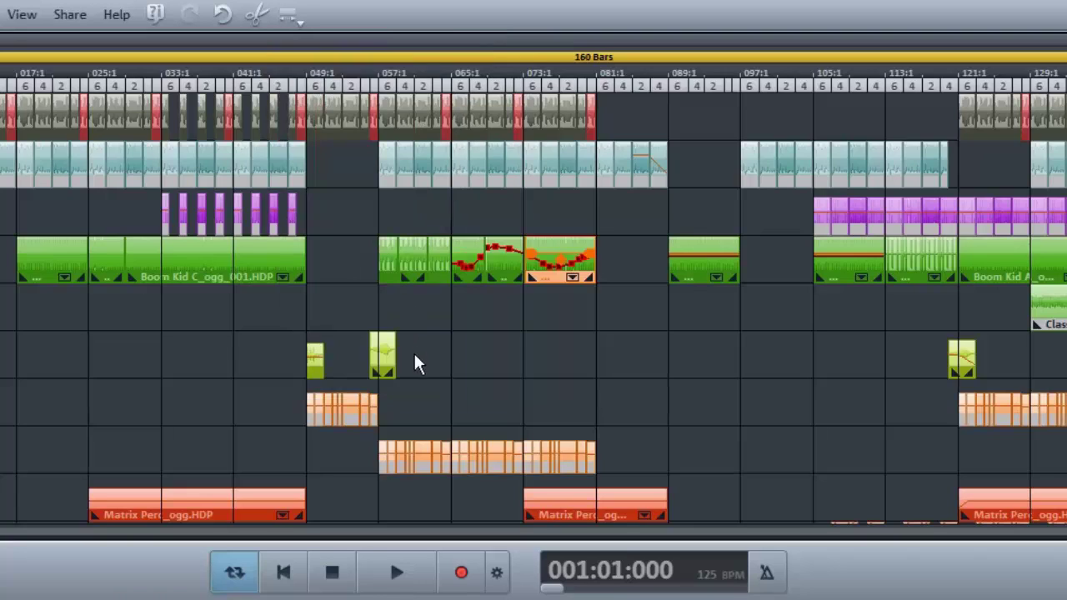
mouse_move(394, 375)
mouse_down()
mouse_move(523, 375)
mouse_move(456, 379)
mouse_up()
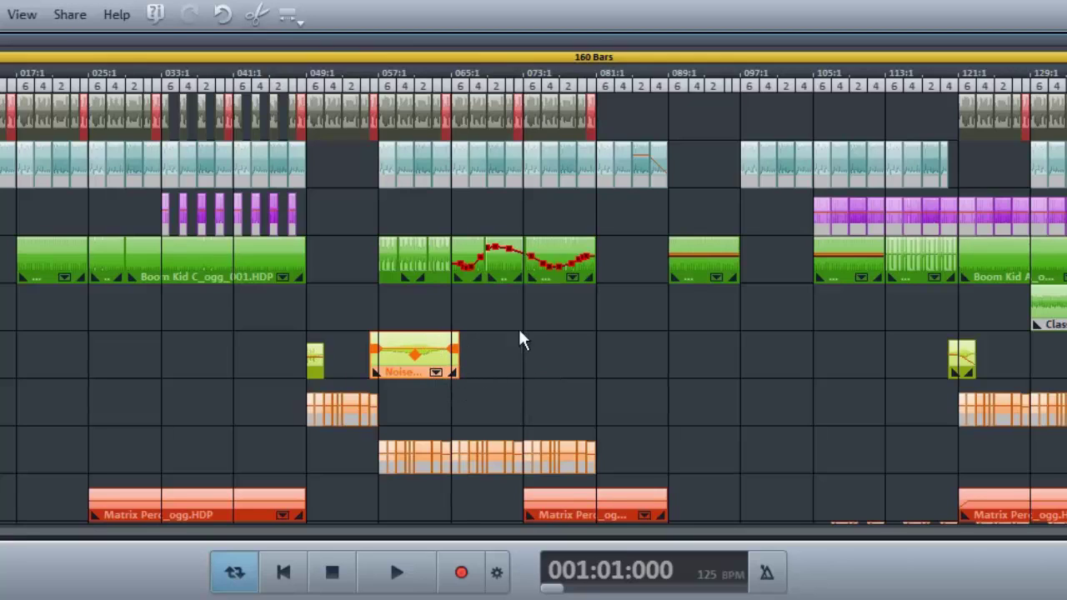
drag(591, 277, 655, 277)
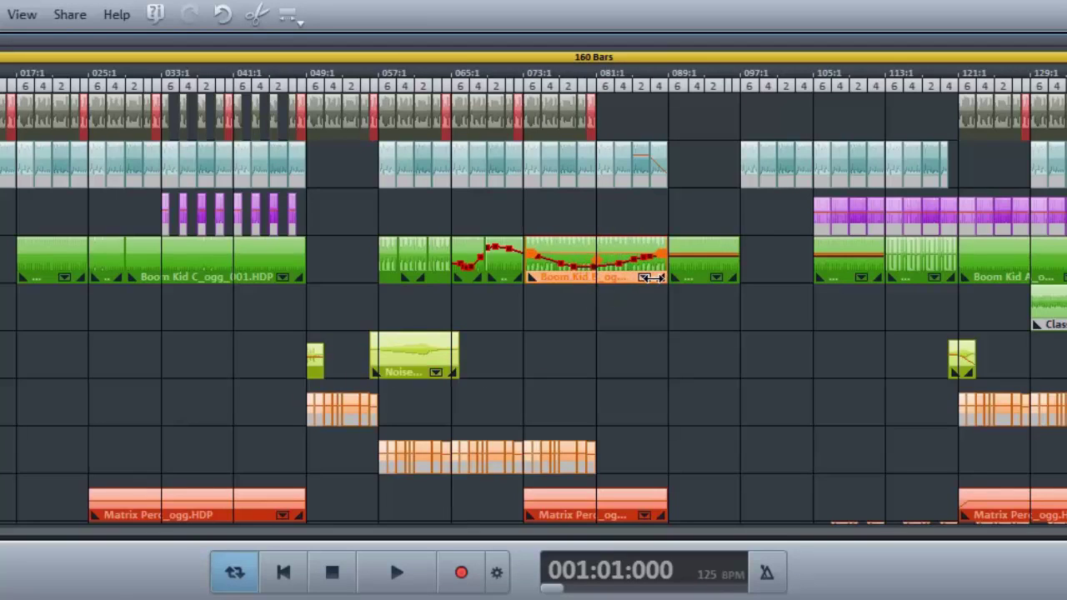
drag(731, 276, 773, 276)
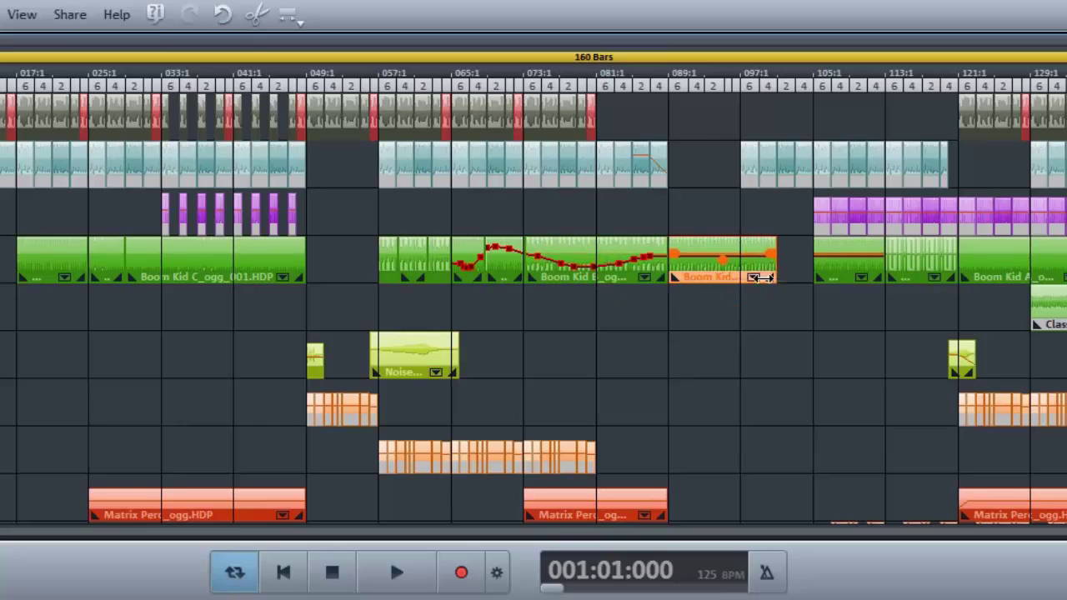
click(291, 14)
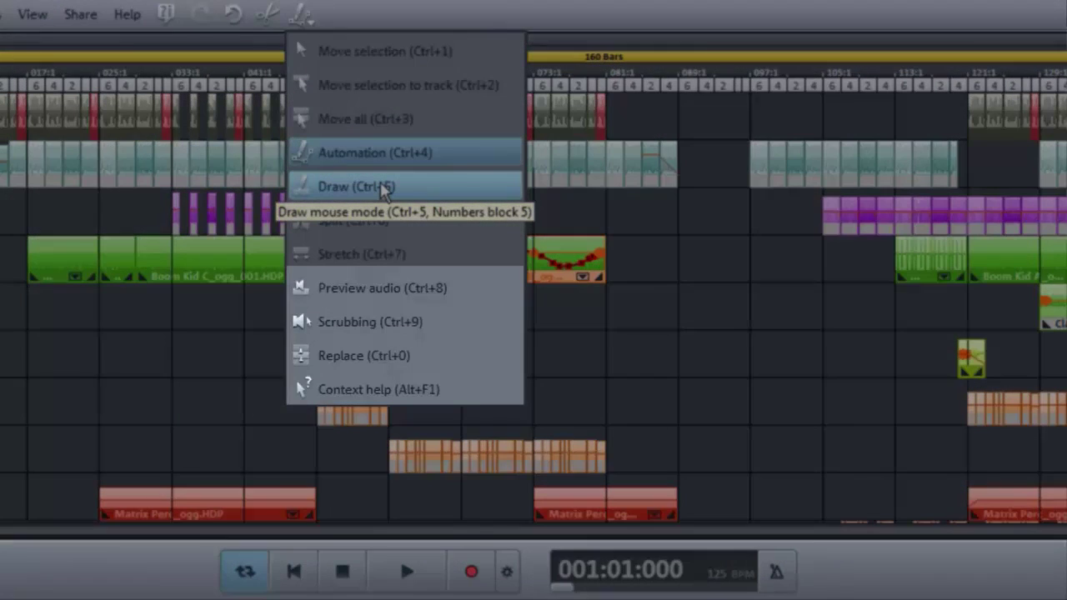